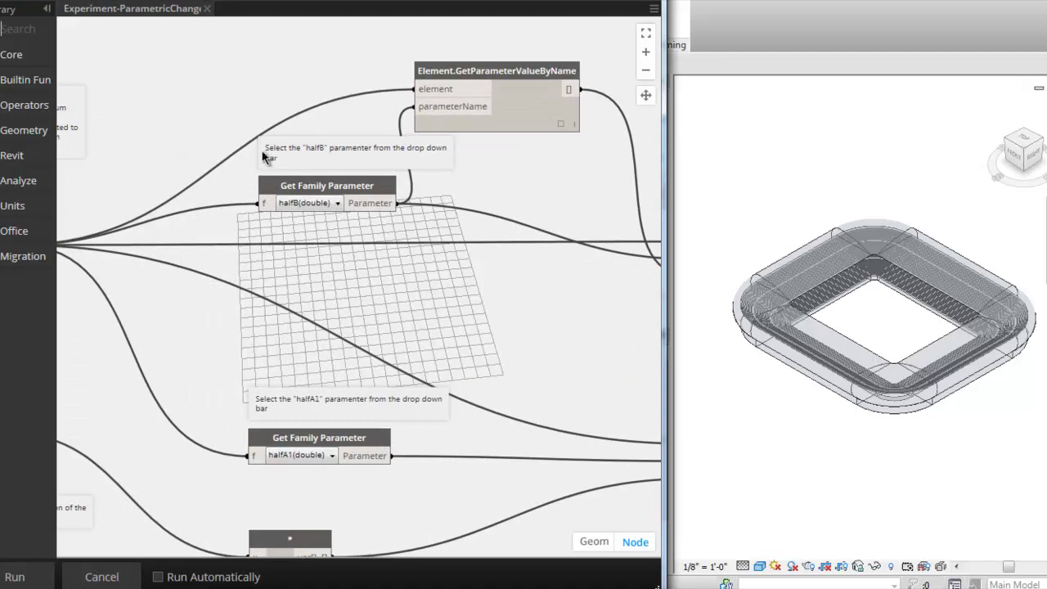
# - Examine the node graph linking the selected stadium mass, halfB and halfA1 parameters, Integer Slider and 0.740 proportion factor
pyautogui.scroll(-2, 359, 289)
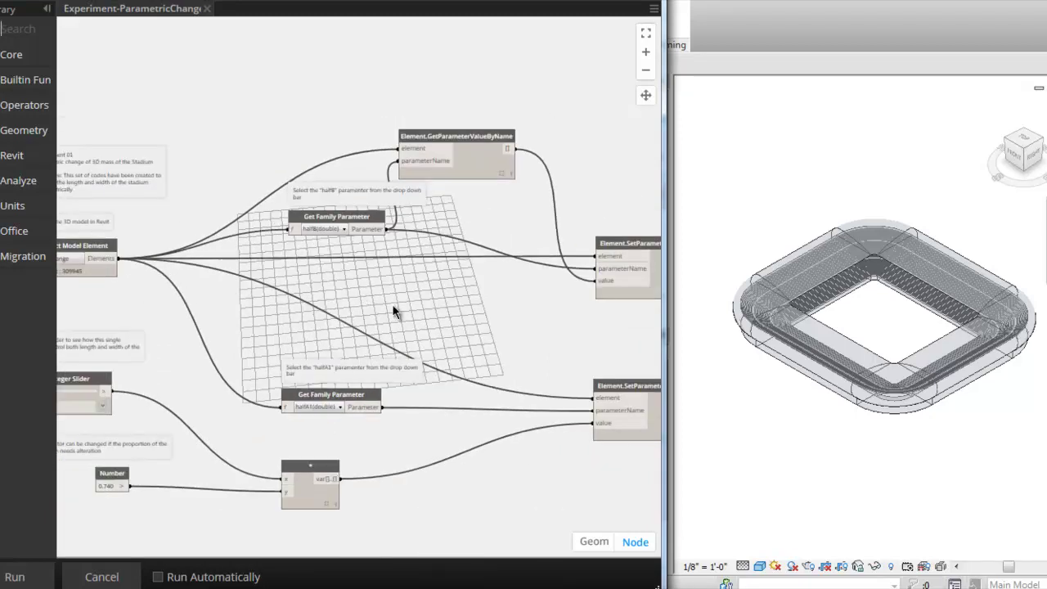
pyautogui.scroll(-1, 393, 304)
pyautogui.scroll(2, 110, 376)
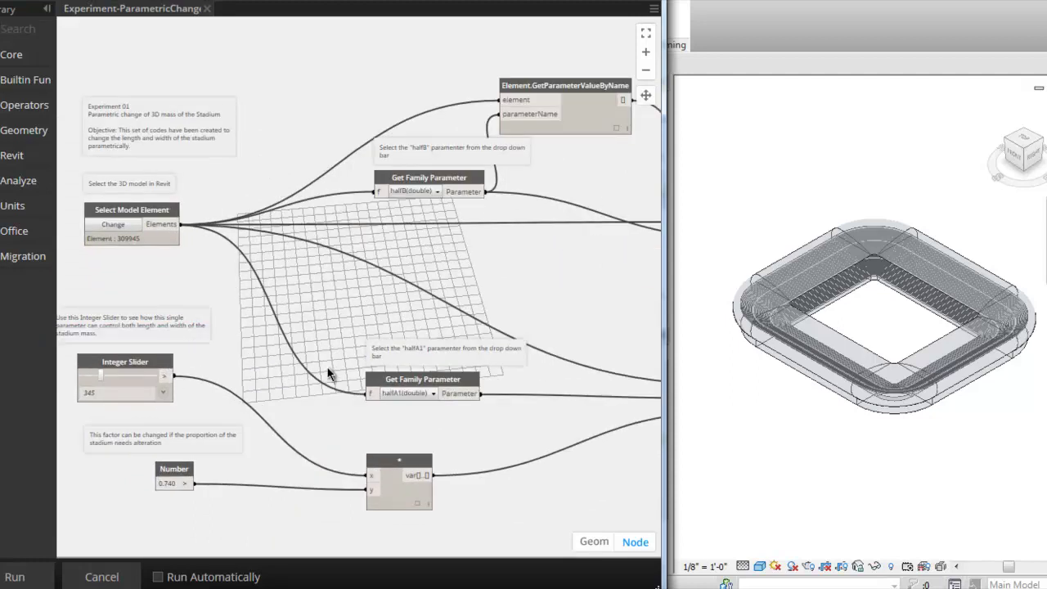
pyautogui.scroll(1, 447, 515)
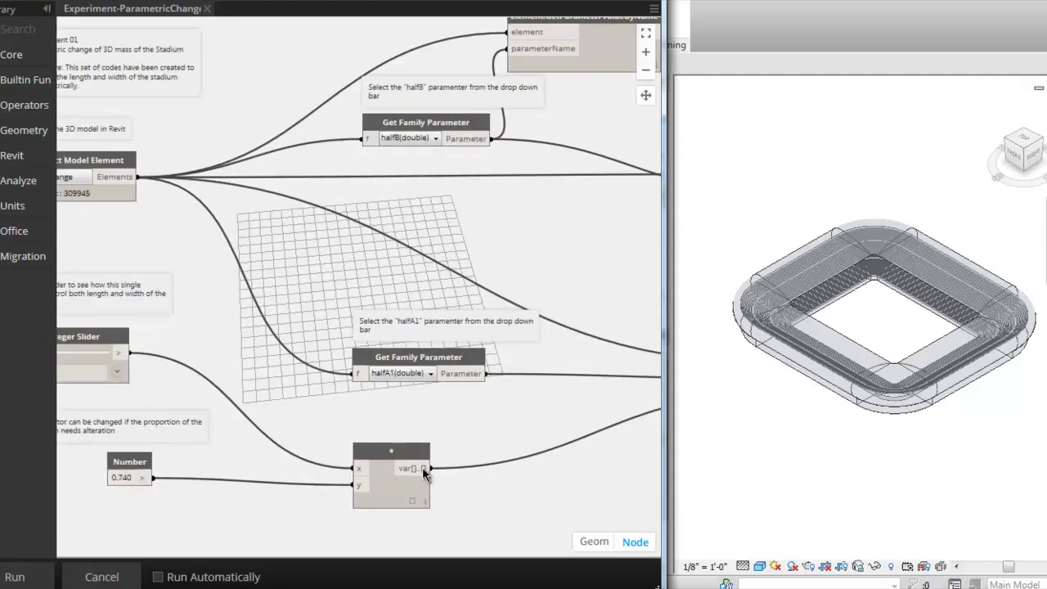
pyautogui.scroll(-1, 354, 449)
pyautogui.scroll(-2, 354, 449)
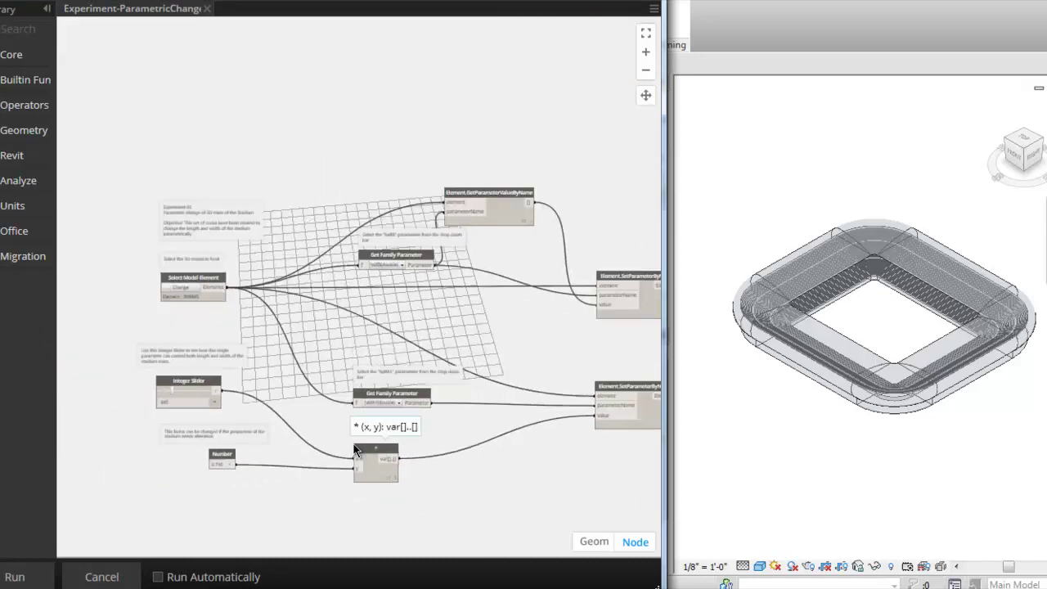
pyautogui.scroll(-1, 456, 393)
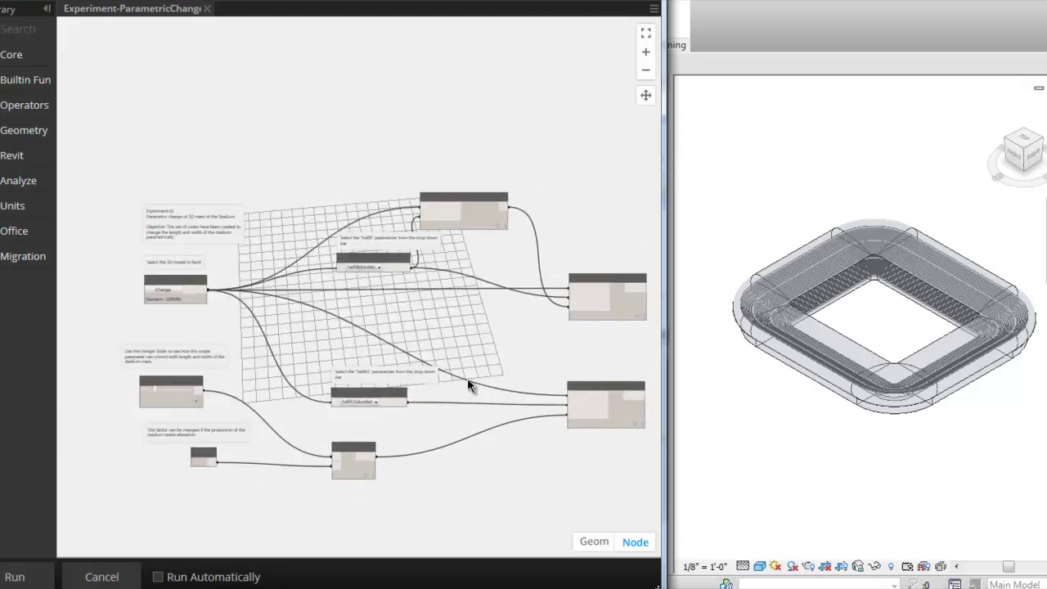
pyautogui.scroll(1, 140, 391)
pyautogui.scroll(1, 117, 390)
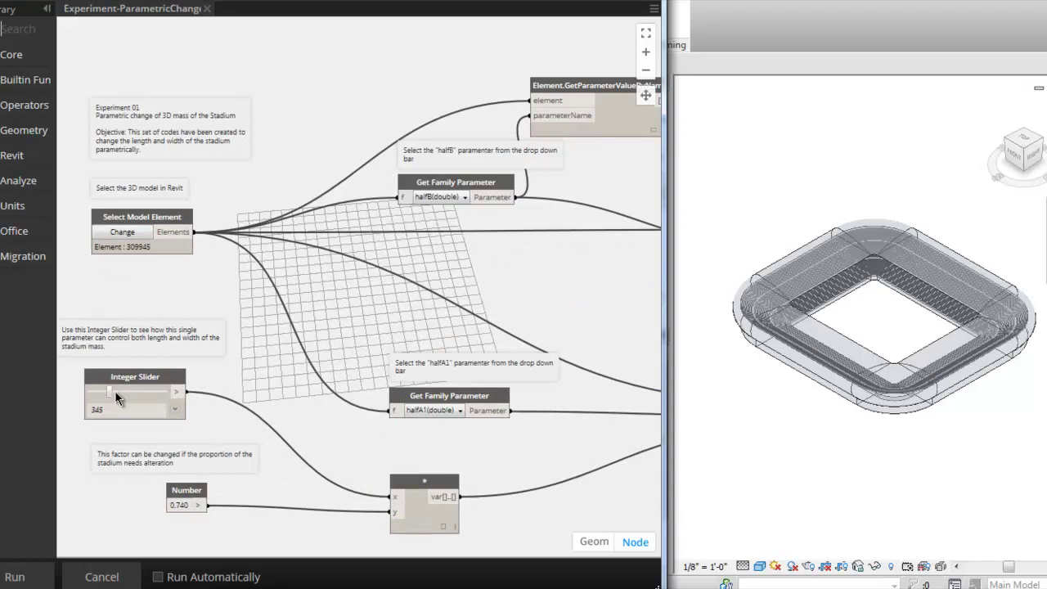
# - Turn on automatic running and vary the Integer Slider, lowering it to 260 and raising it again, to resize the stadium mass
pyautogui.click(156, 576)
pyautogui.click(27, 575)
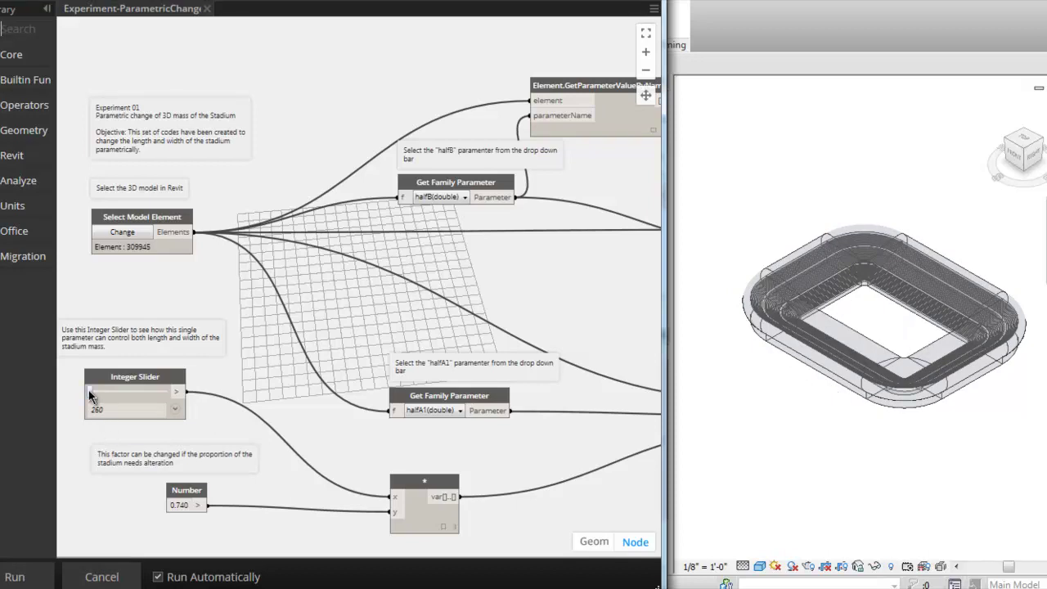
pyautogui.moveTo(112, 392); pyautogui.dragTo(166, 392)
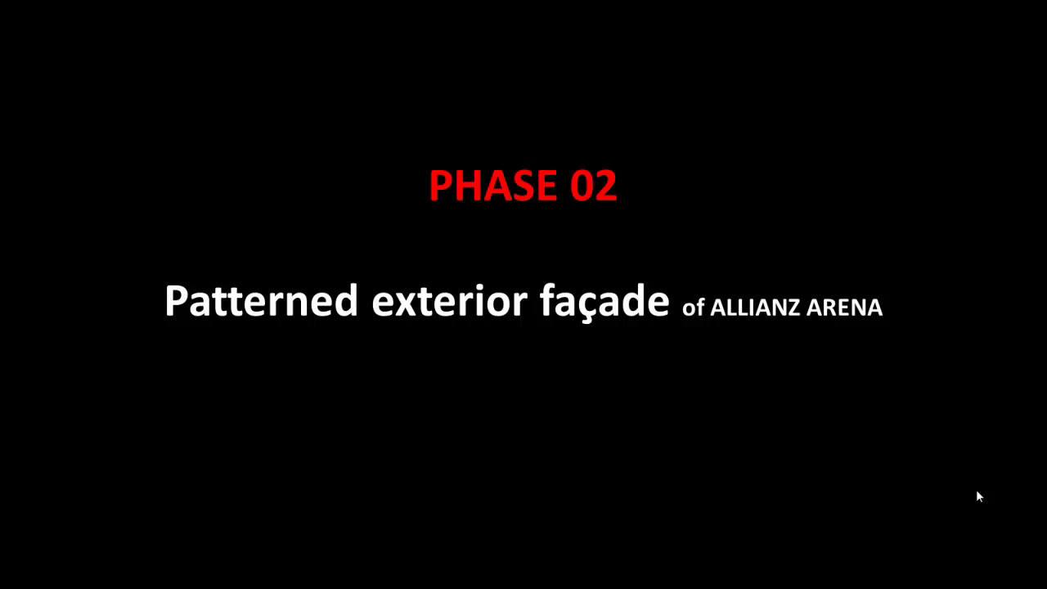
pyautogui.click(1027, 519)
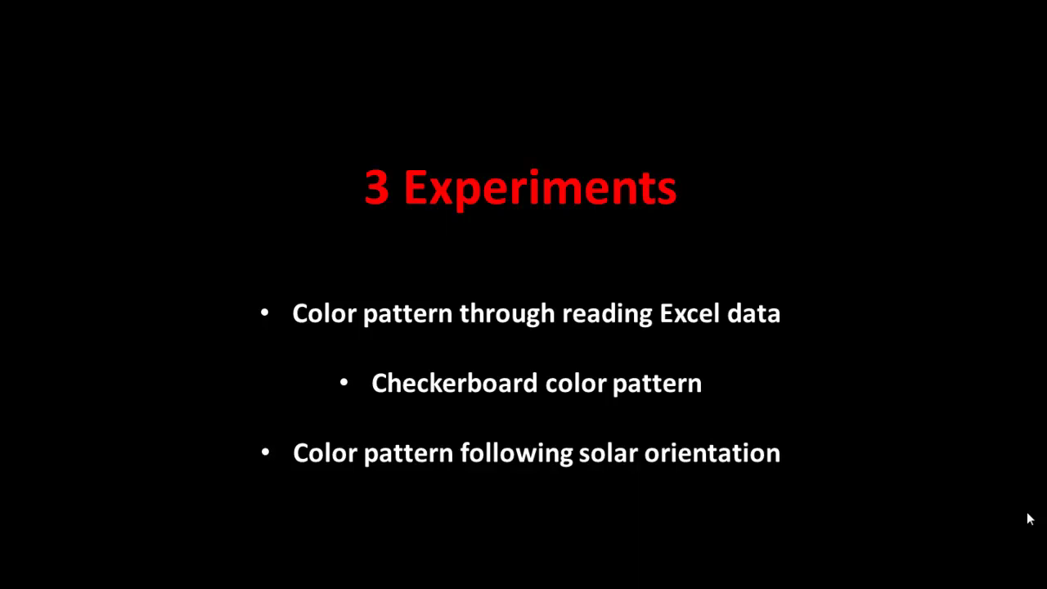
pyautogui.click(1027, 519)
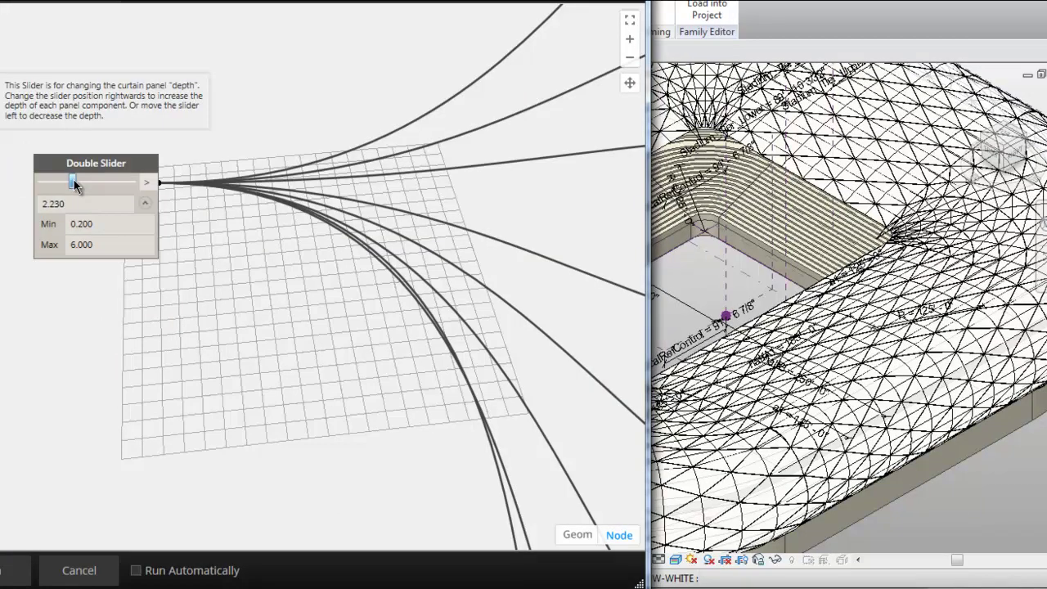
# - Increase the curtain panel depth of the façade with the Double Slider
pyautogui.moveTo(92, 185); pyautogui.dragTo(136, 183)
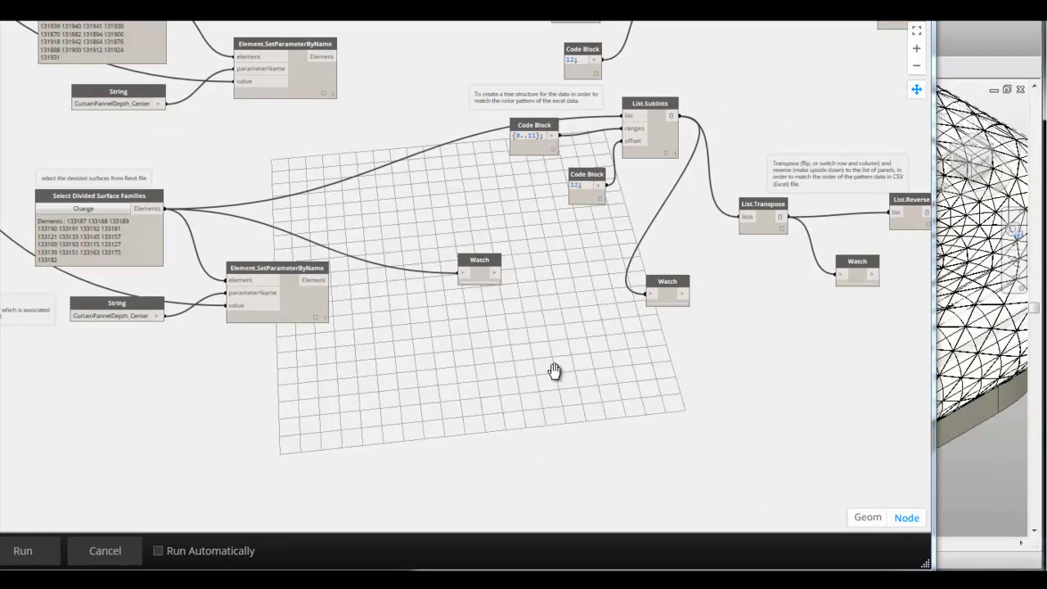
# - Switch to Excel to review the color pattern data in Experiment02_ExcelCOLORpattern, and return to the Dynamo graph
pyautogui.moveTo(237, 391); pyautogui.dragTo(303, 205)
pyautogui.click(377, 578)
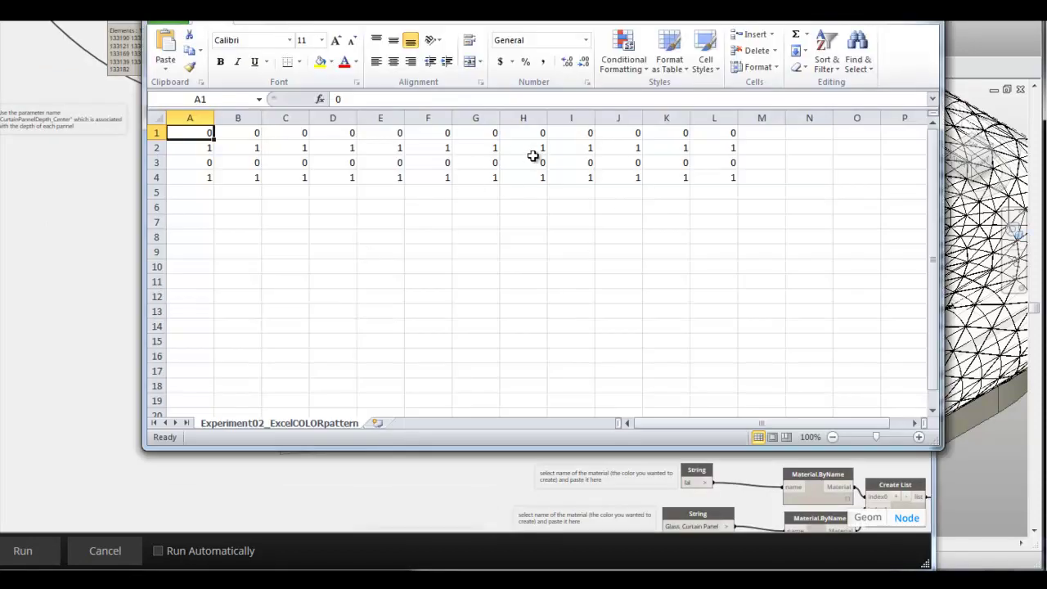
pyautogui.click(867, 5)
# - Examine the graph from the divided surface selection and sublists to the material names, pattern file path and Python script
pyautogui.moveTo(216, 187); pyautogui.dragTo(226, 295)
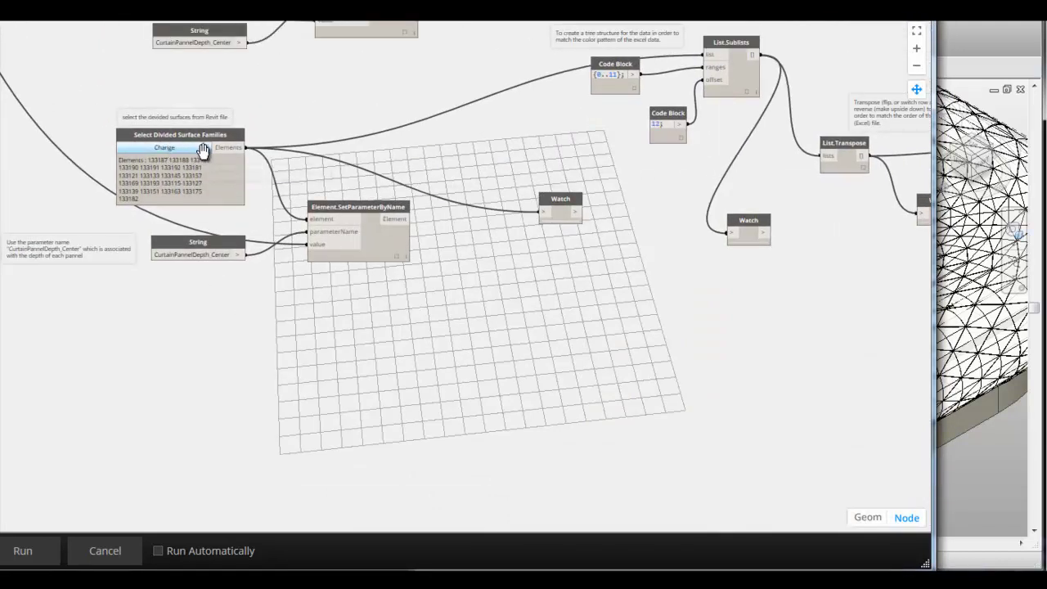
pyautogui.moveTo(736, 280); pyautogui.dragTo(734, 280)
pyautogui.moveTo(479, 315); pyautogui.dragTo(339, 332)
pyautogui.moveTo(475, 330); pyautogui.dragTo(393, 336)
pyautogui.moveTo(782, 328); pyautogui.dragTo(351, 311)
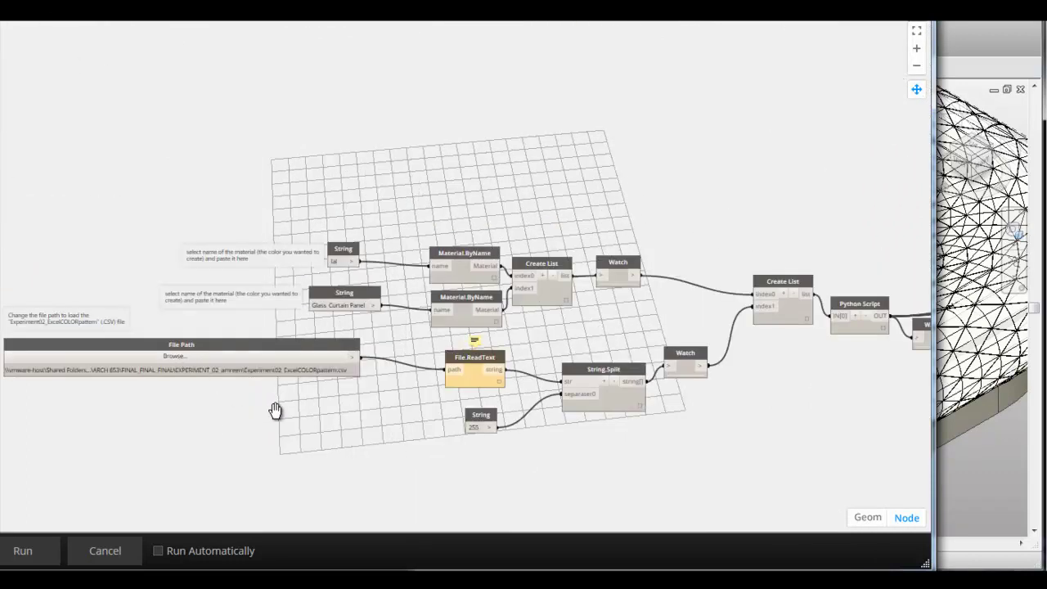
pyautogui.moveTo(738, 439); pyautogui.dragTo(417, 435)
pyautogui.moveTo(738, 383); pyautogui.dragTo(792, 393)
pyautogui.scroll(-5, 695, 409)
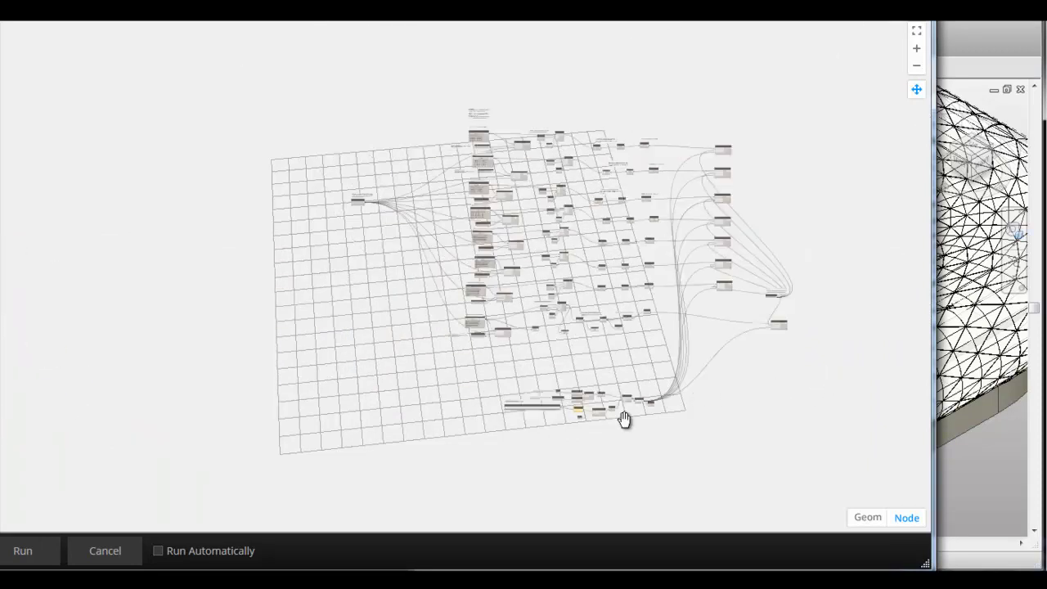
# - Run the graph that colors the façade panels from the Excel pattern data
pyautogui.click(23, 553)
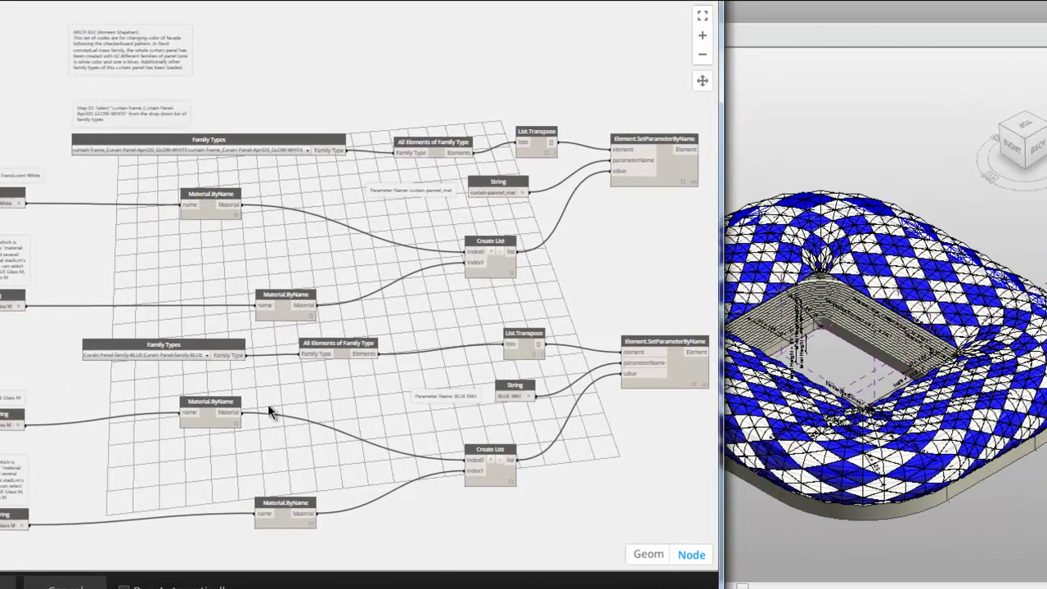
pyautogui.scroll(2, 235, 404)
pyautogui.scroll(1, 210, 409)
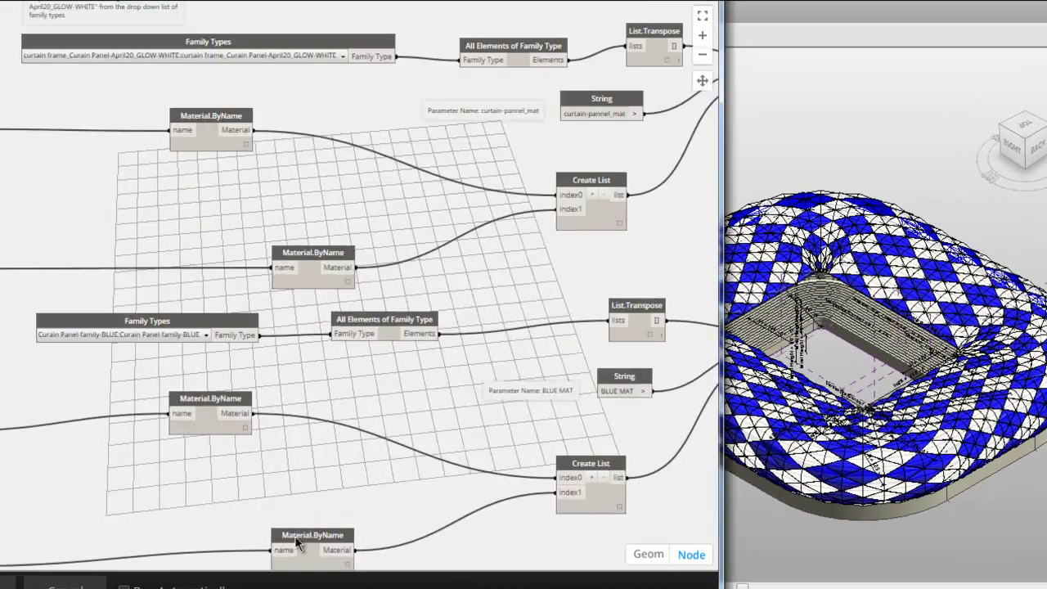
pyautogui.scroll(-3, 272, 237)
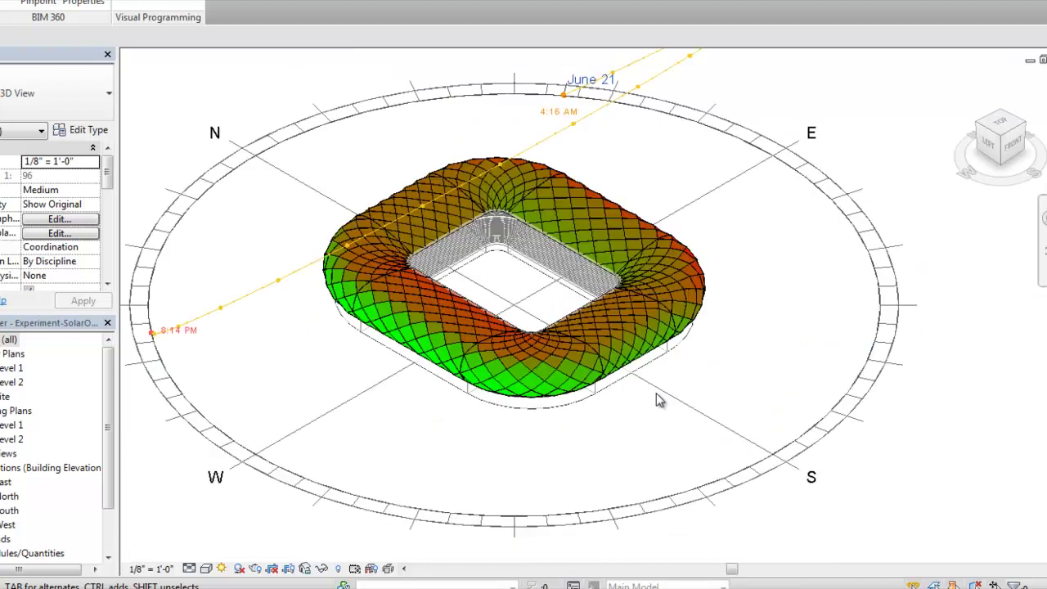
# - Move the sun along its June 21 path to 4:00 PM in the stadium's 3D view
pyautogui.scroll(-1, 659, 399)
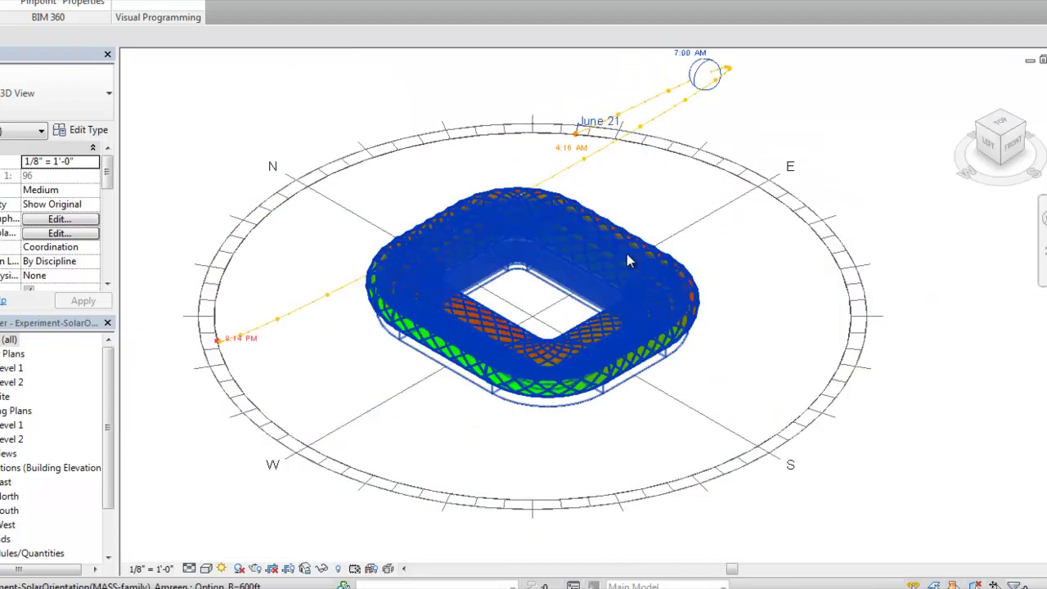
pyautogui.scroll(1, 615, 121)
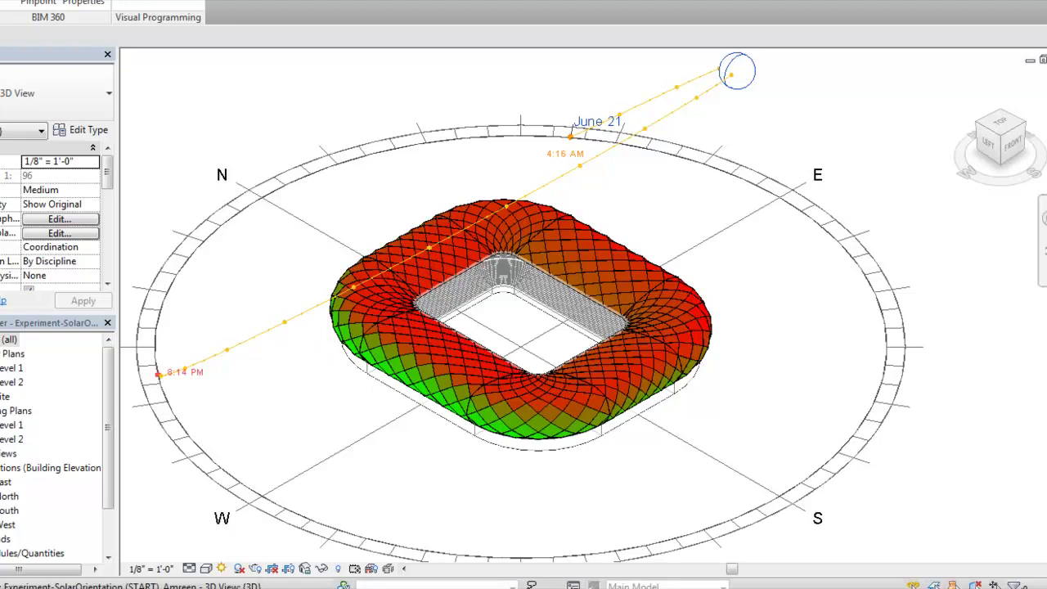
pyautogui.scroll(1, 524, 305)
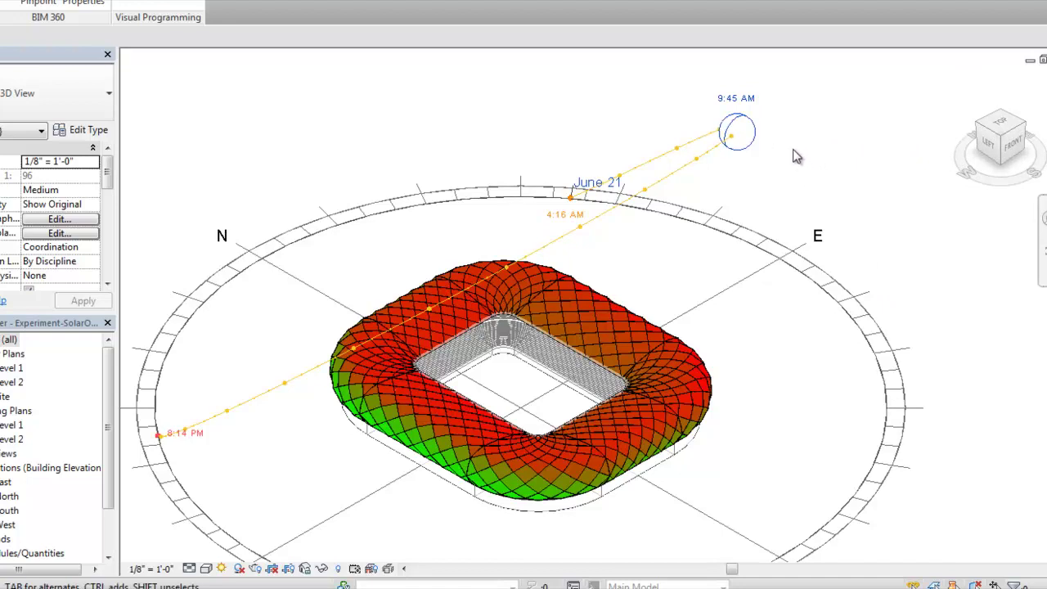
pyautogui.moveTo(761, 131); pyautogui.dragTo(355, 353)
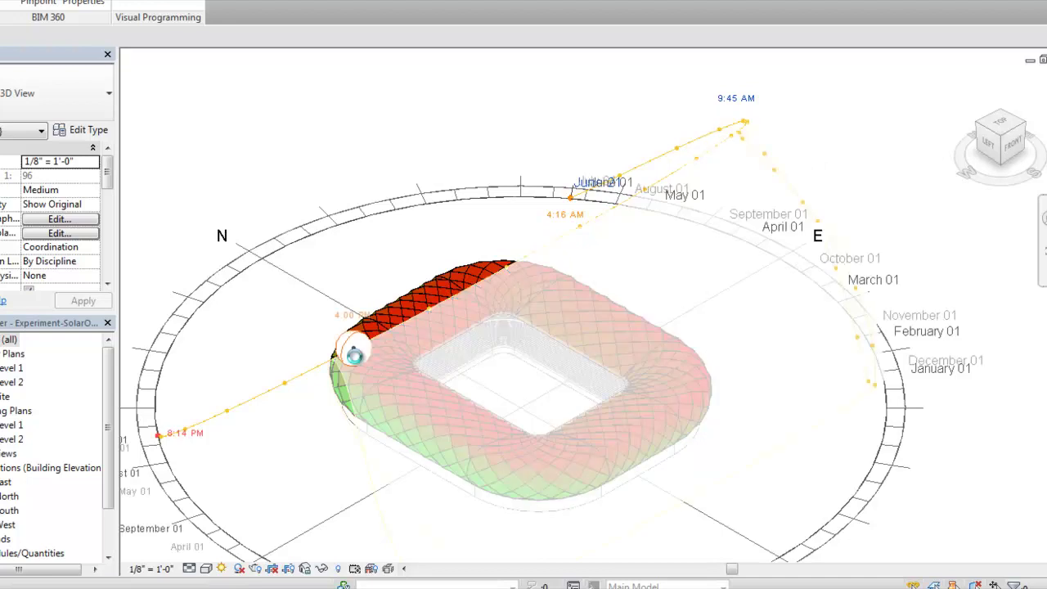